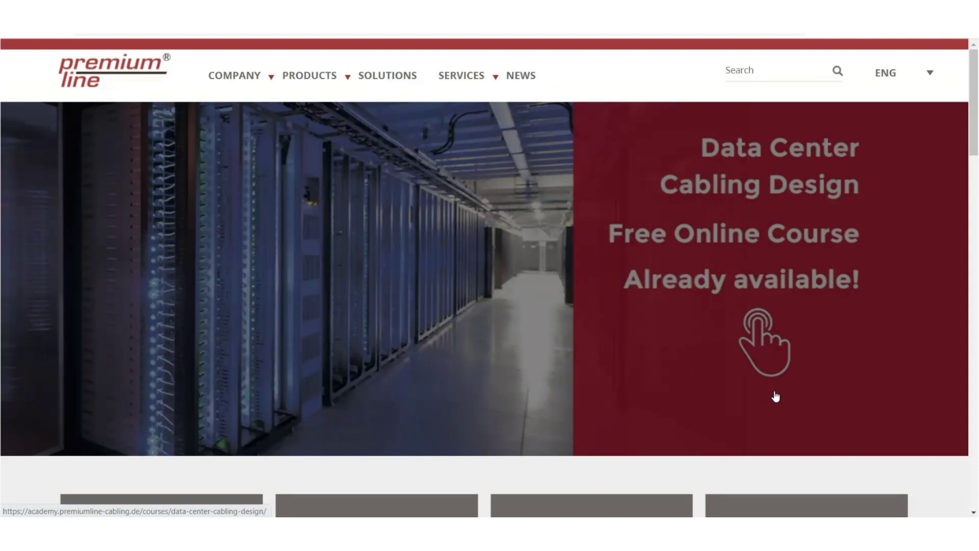
# Go through Download > Visio Stencils > FTTx and download the Rack Mounted PLC Splitter archive
pyautogui.moveTo(461, 76)
pyautogui.click(421, 100)
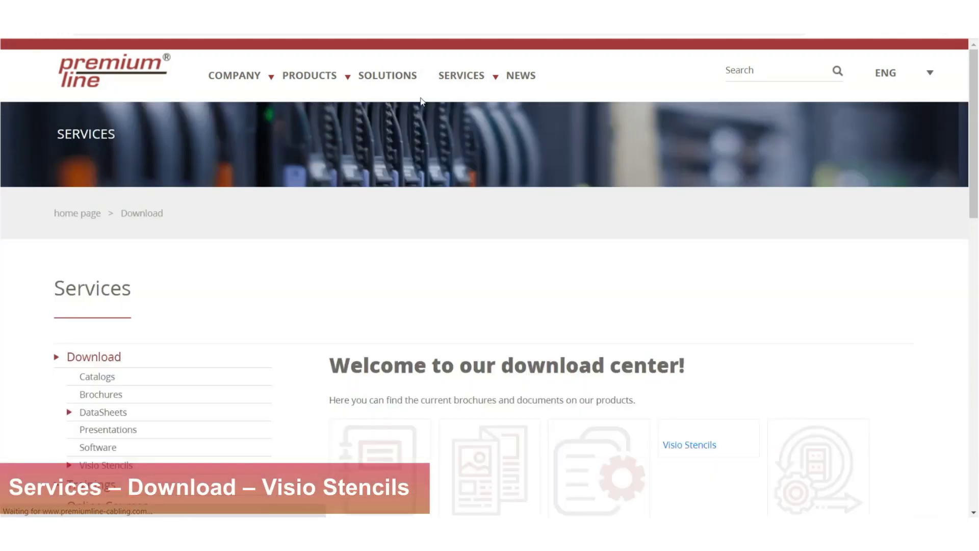
pyautogui.scroll(-4, 223, 315)
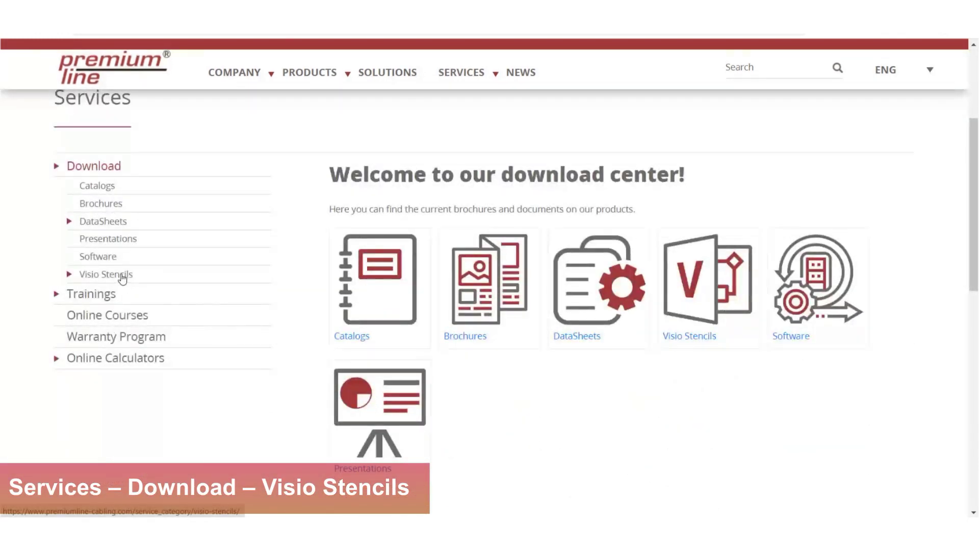
pyautogui.click(123, 278)
pyautogui.scroll(-5, 408, 339)
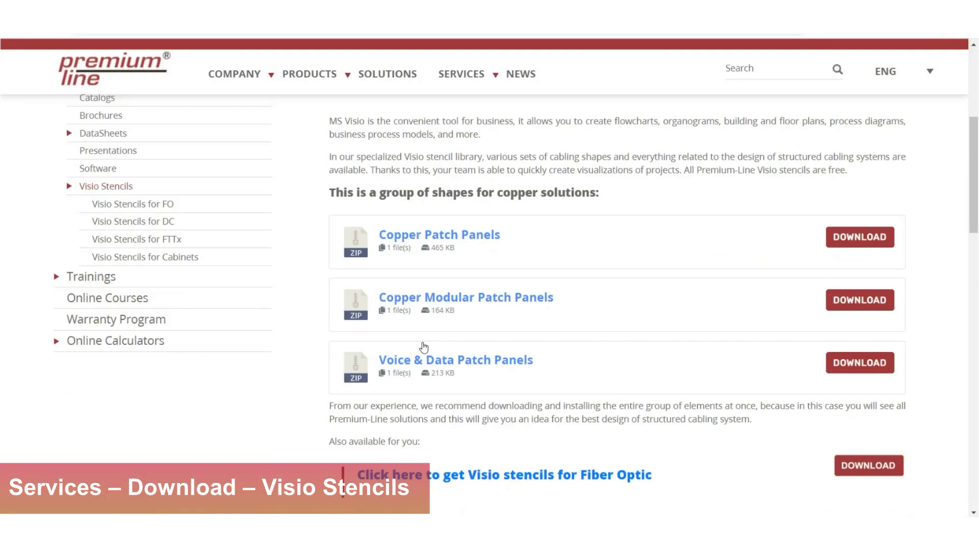
pyautogui.scroll(-3, 423, 346)
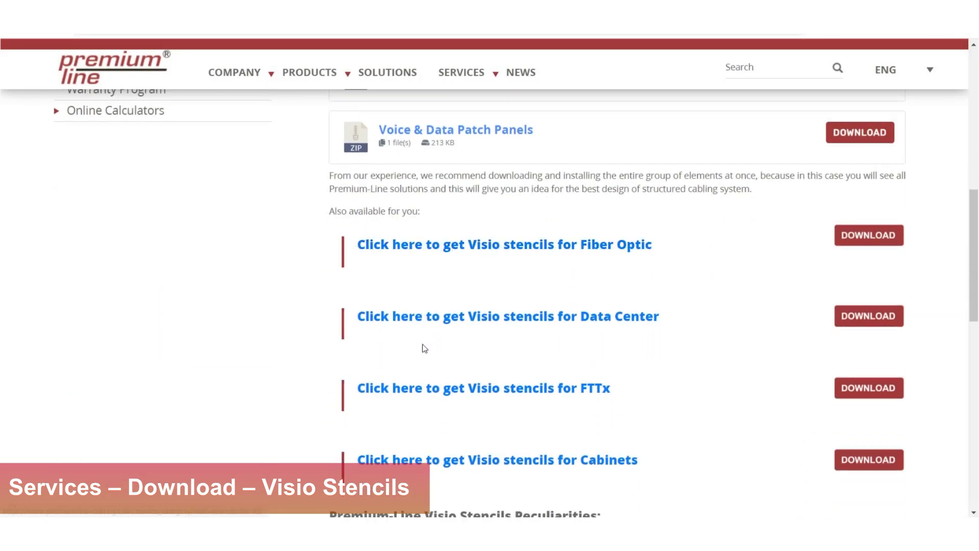
pyautogui.click(571, 391)
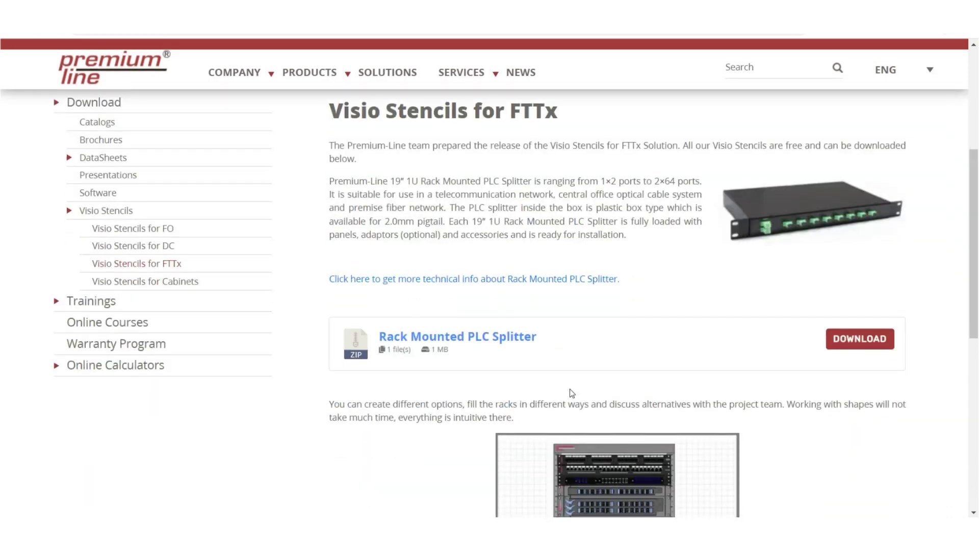
pyautogui.scroll(-1, 571, 392)
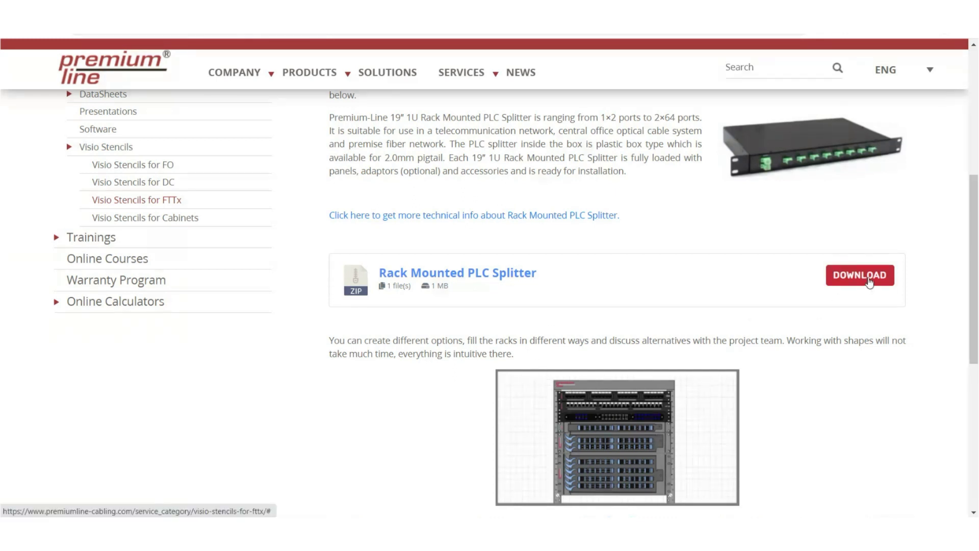
pyautogui.click(869, 278)
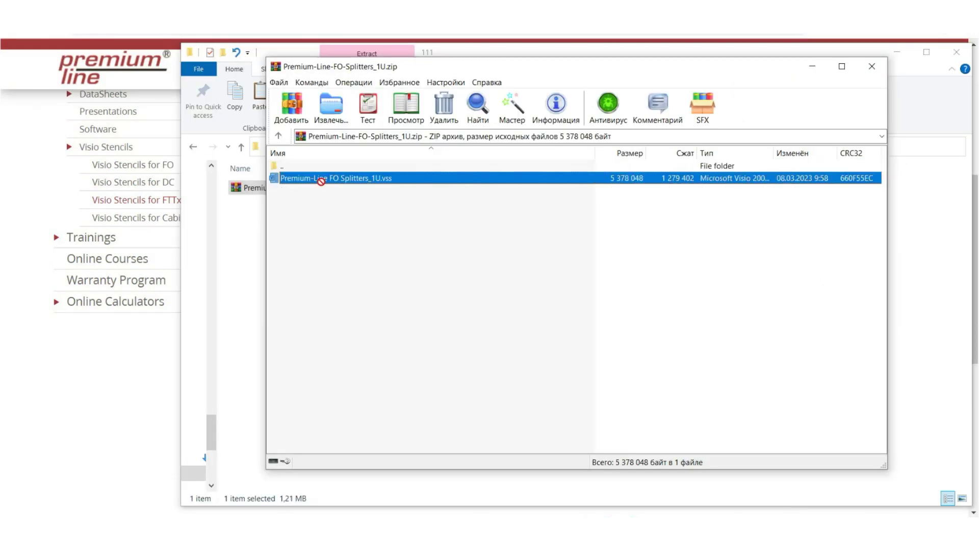
# Drag Premium-Line FO Splitters_1U.vss out of the archive and show Documents\My Shapes\Premium-Line
pyautogui.moveTo(319, 179); pyautogui.dragTo(243, 243)
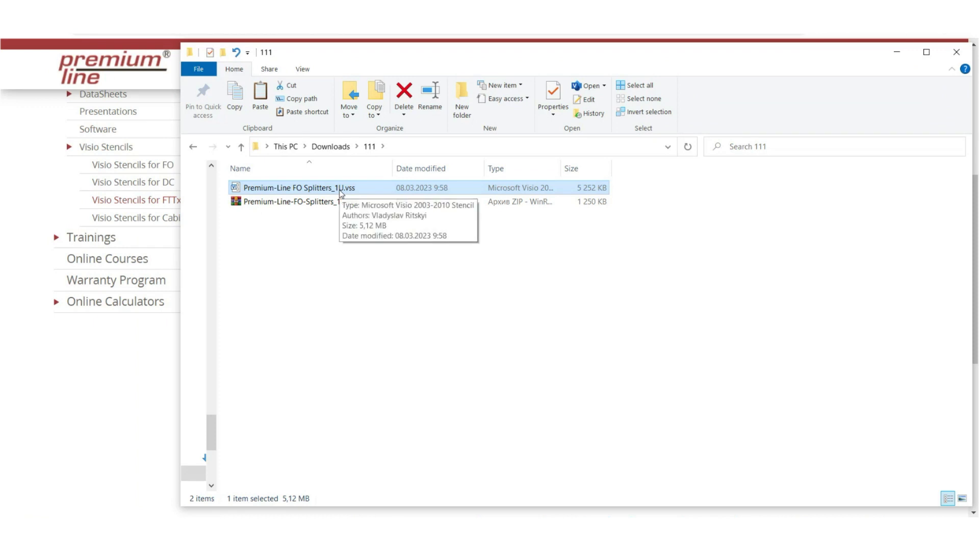
pyautogui.click(291, 508)
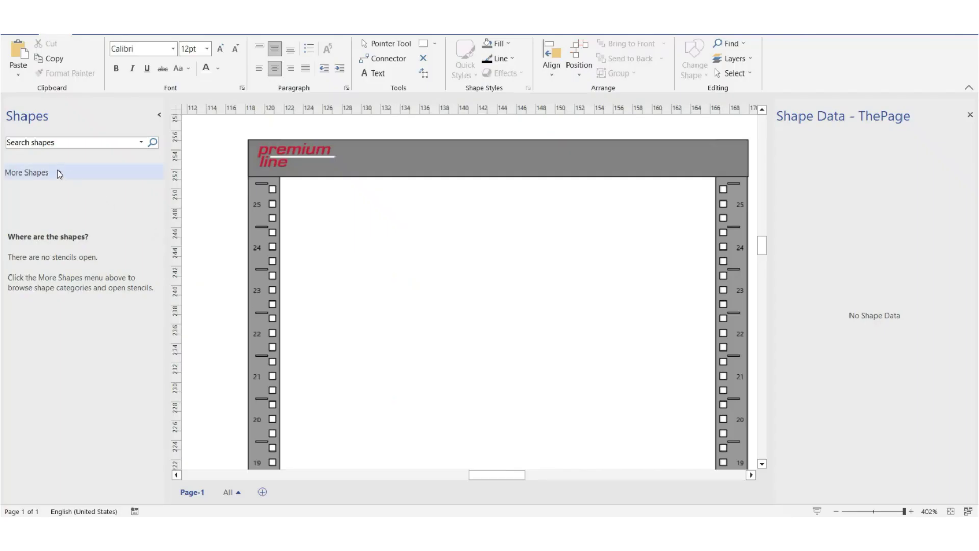
# Open the FO Splitters_1U stencil via More Shapes > My Shapes > Premium-Line
pyautogui.click(58, 172)
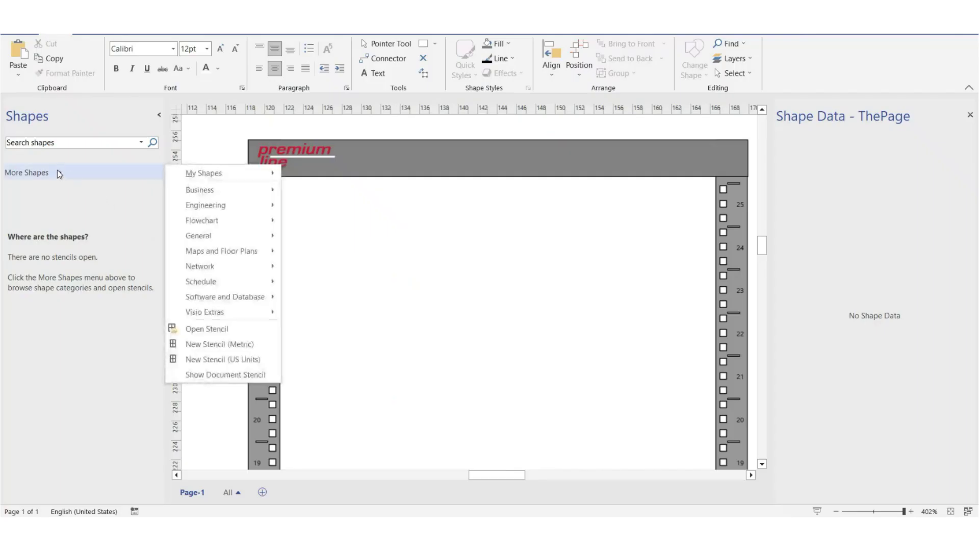
pyautogui.moveTo(218, 173)
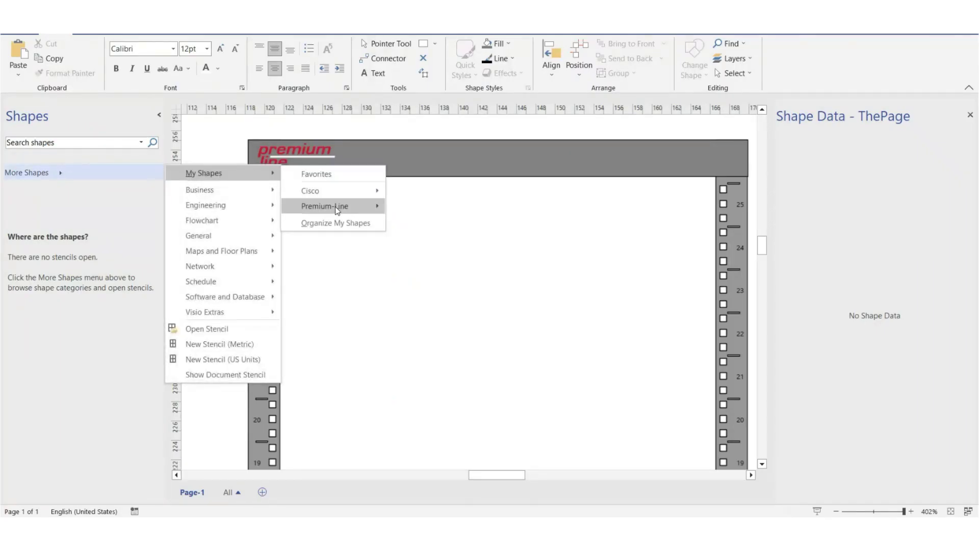
pyautogui.moveTo(331, 208)
pyautogui.click(493, 284)
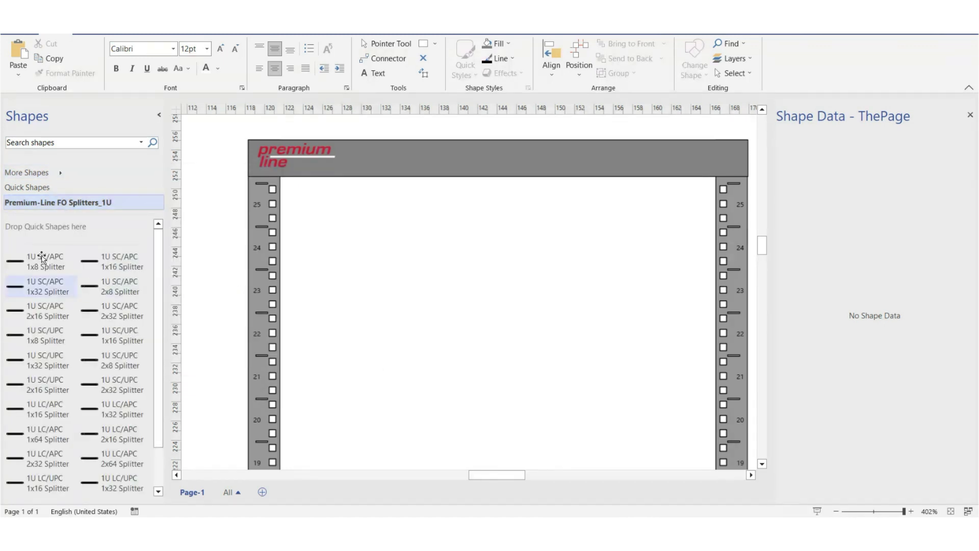
# Place a 1U SC/UPC 1x32 Splitter at rack unit 25 and align it
pyautogui.moveTo(41, 360); pyautogui.dragTo(497, 226)
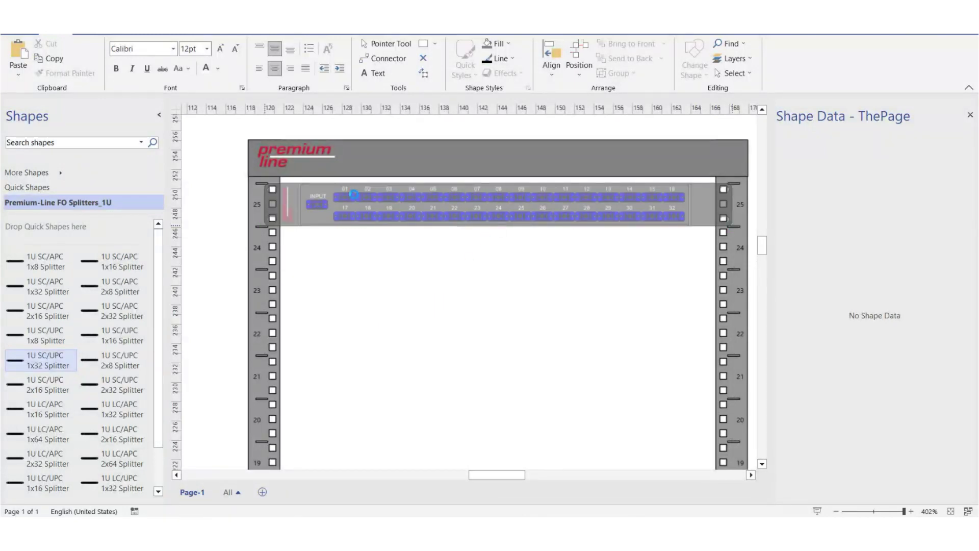
pyautogui.scroll(7, 356, 199)
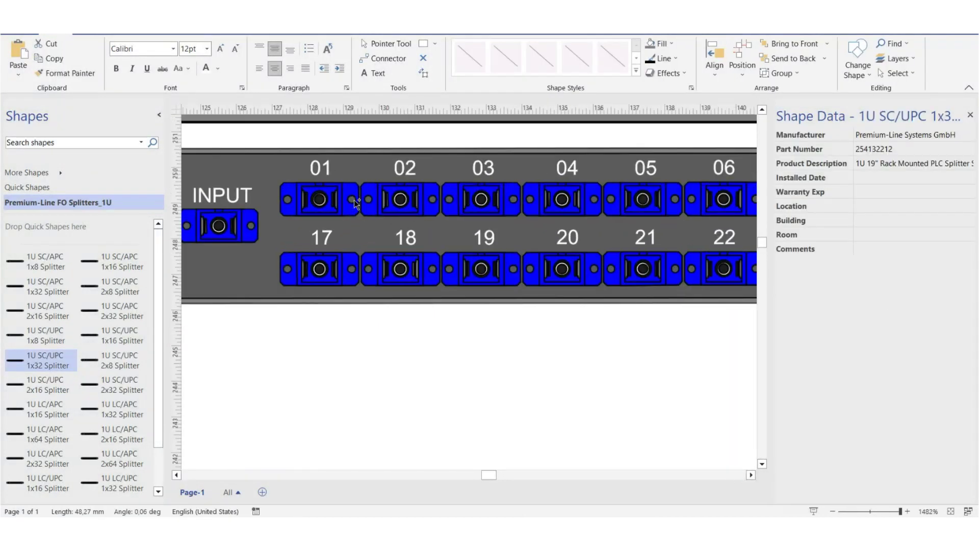
pyautogui.moveTo(482, 477); pyautogui.dragTo(481, 475)
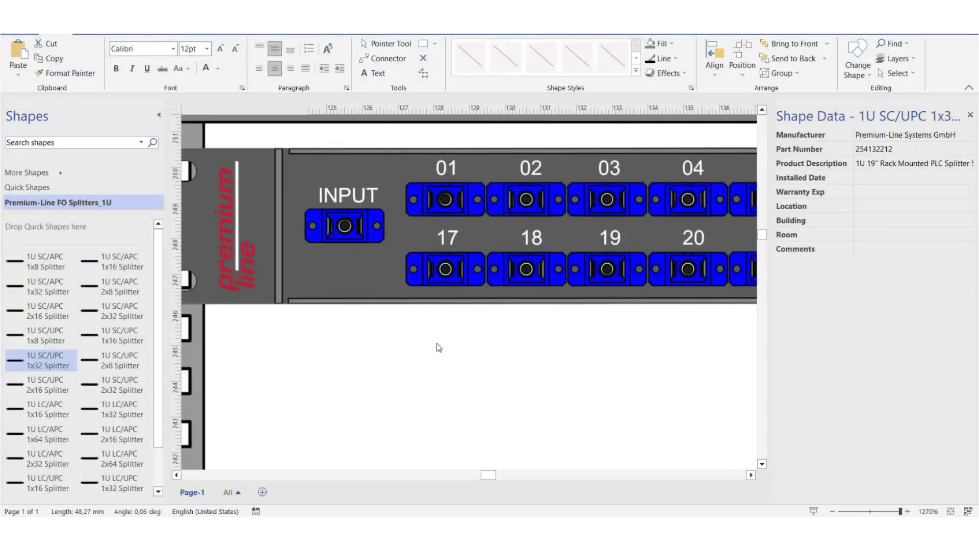
# Place a 1U LC/APC 2x64 Splitter at rack unit 23 and adjust its position
pyautogui.scroll(-9, 439, 349)
pyautogui.scroll(-2, 115, 408)
pyautogui.moveTo(114, 409); pyautogui.dragTo(549, 401)
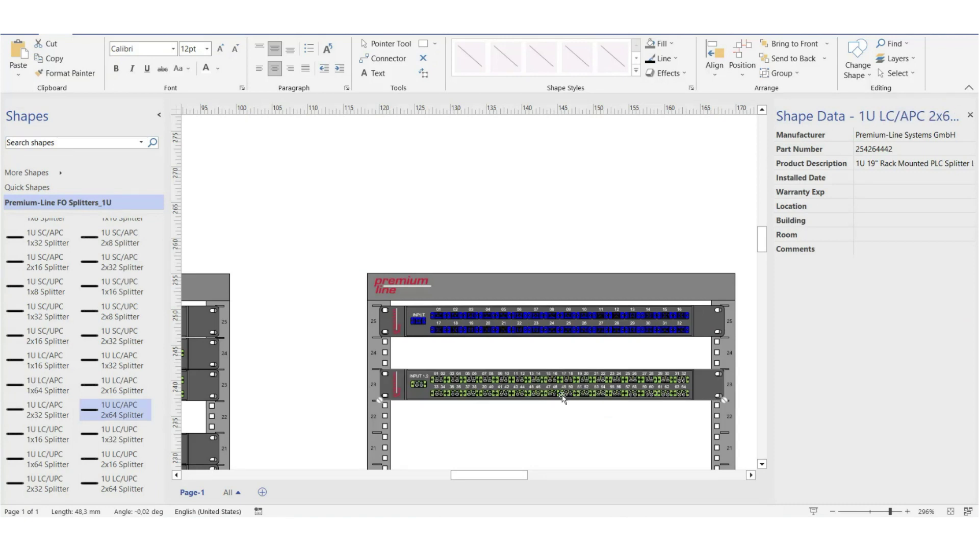
pyautogui.keyDown('ctrl'); pyautogui.scroll(5, 562, 394); pyautogui.keyUp('ctrl')
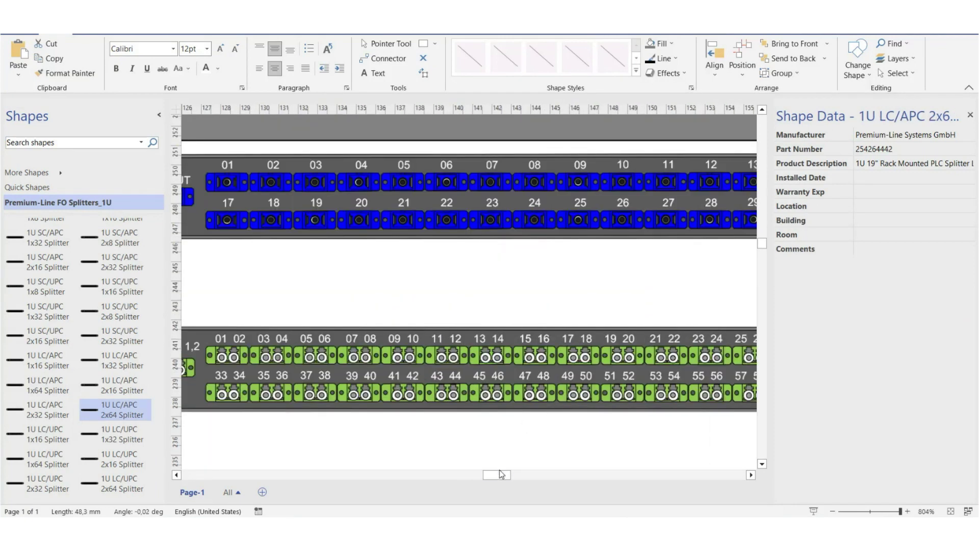
pyautogui.moveTo(502, 474); pyautogui.dragTo(489, 473)
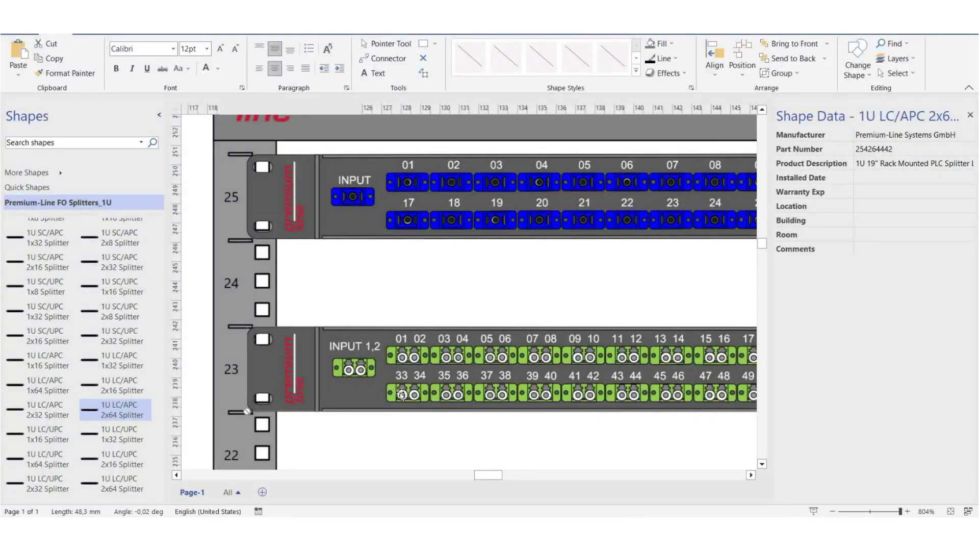
pyautogui.moveTo(489, 478)
pyautogui.mouseDown()
pyautogui.moveTo(519, 477)
pyautogui.moveTo(507, 478)
pyautogui.mouseUp()
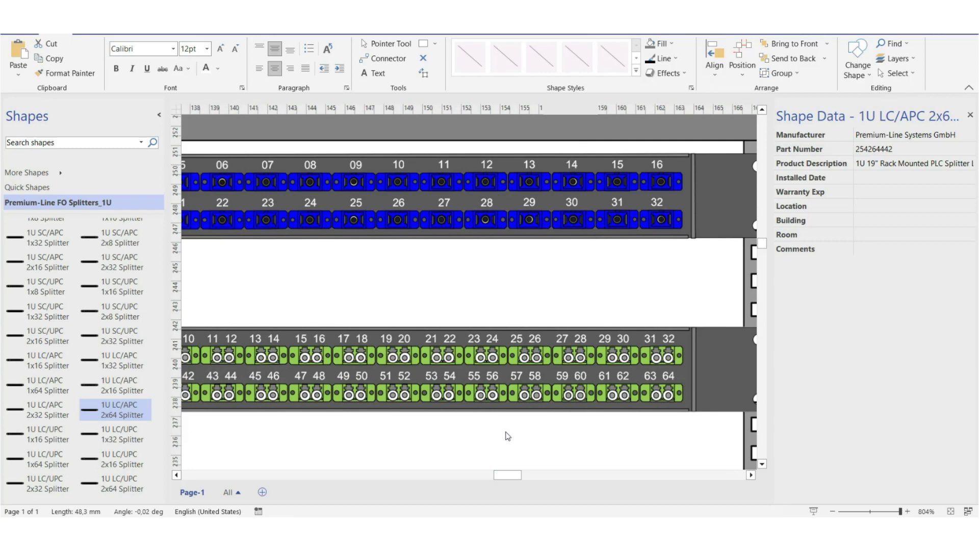
pyautogui.scroll(-5, 504, 428)
pyautogui.moveTo(508, 476); pyautogui.dragTo(478, 430)
# View the LC/APC 2x64 splitter's shape data: Premium-Line Systems GmbH, part number 254264442
pyautogui.scroll(-1, 479, 430)
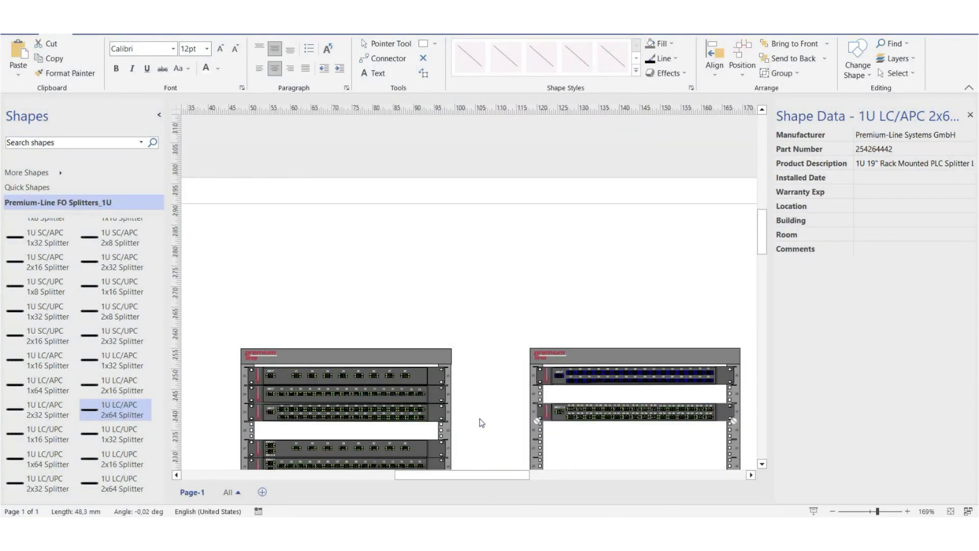
pyautogui.scroll(-5, 480, 426)
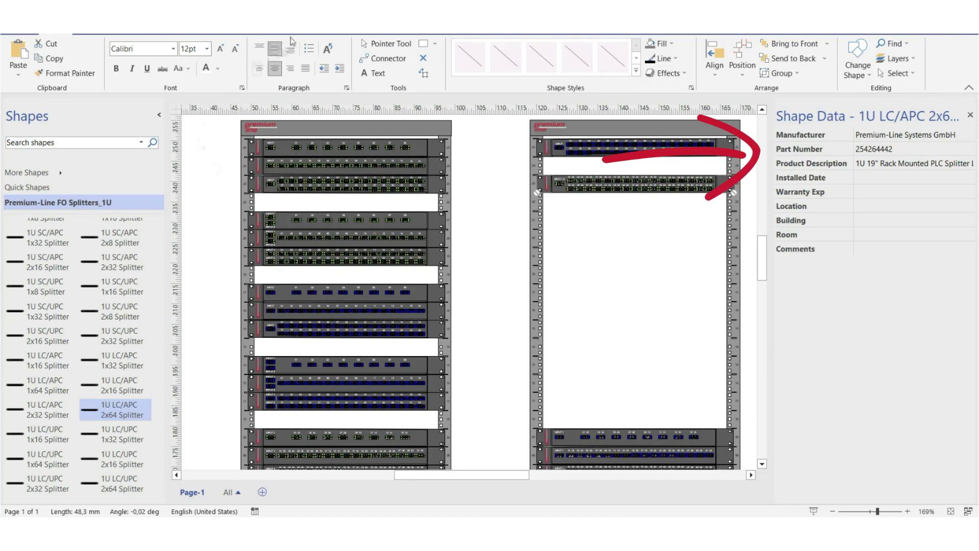
pyautogui.click(269, 32)
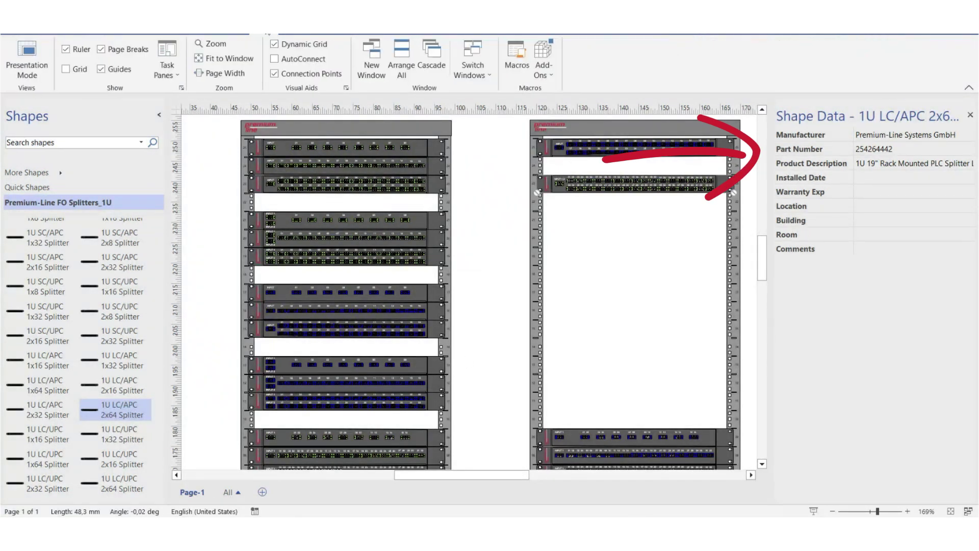
# Run the Inventory shape report as an Excel workbook, then close that first workbook
pyautogui.click(244, 32)
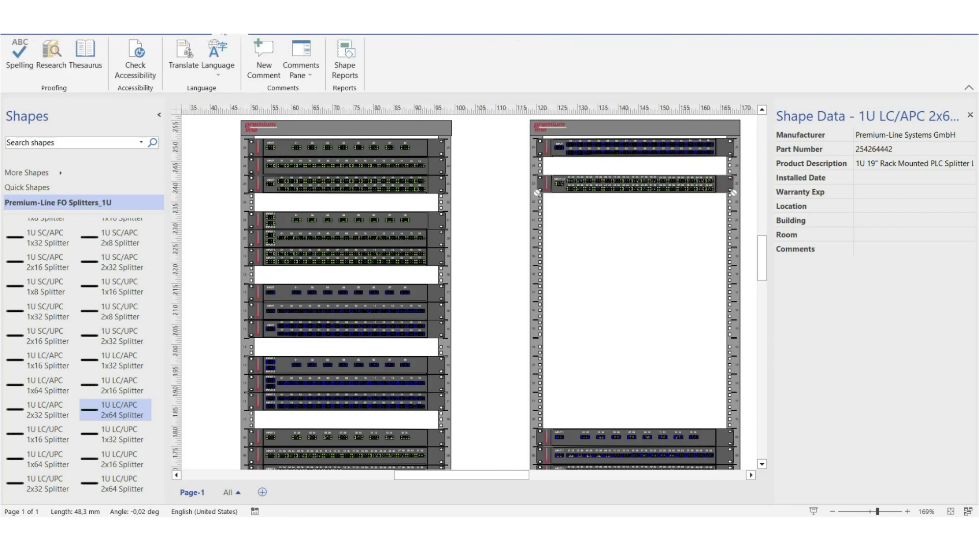
pyautogui.click(345, 57)
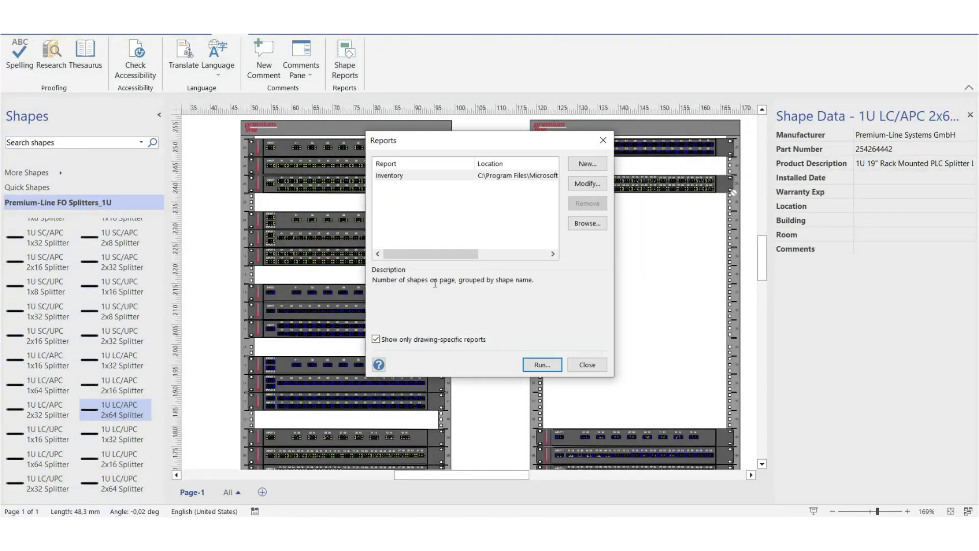
pyautogui.click(541, 365)
pyautogui.click(504, 337)
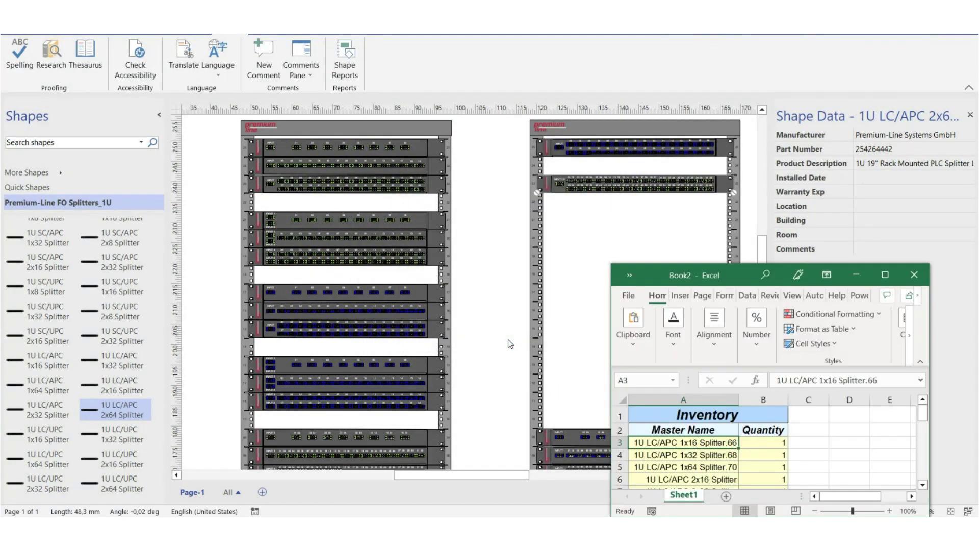
pyautogui.moveTo(574, 315); pyautogui.dragTo(861, 468)
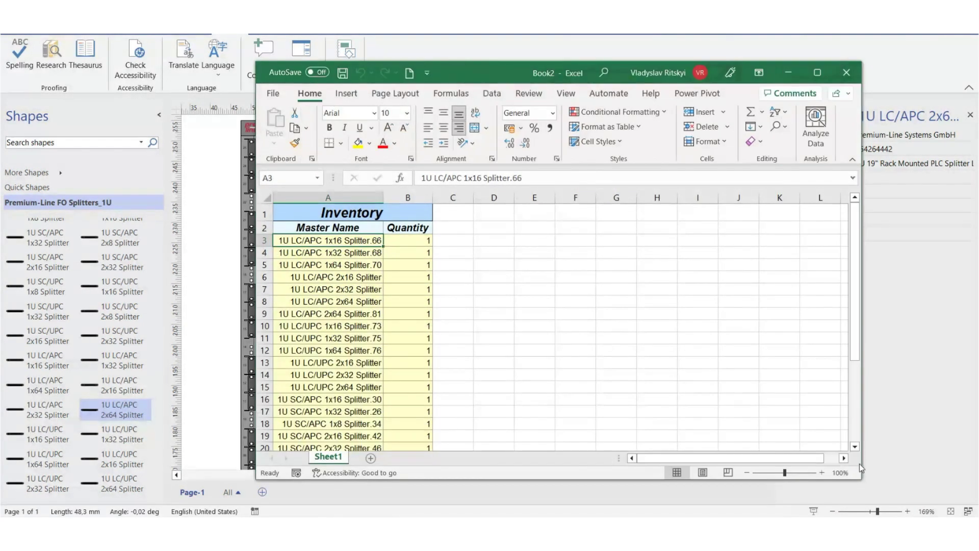
pyautogui.click(846, 72)
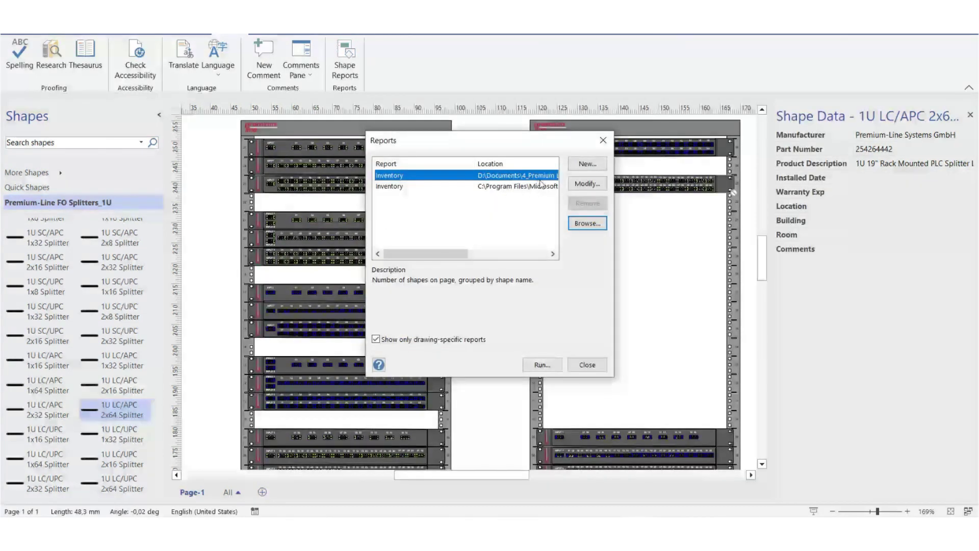
# Rerun the customised Inventory report in Excel and maximize its window
pyautogui.click(538, 367)
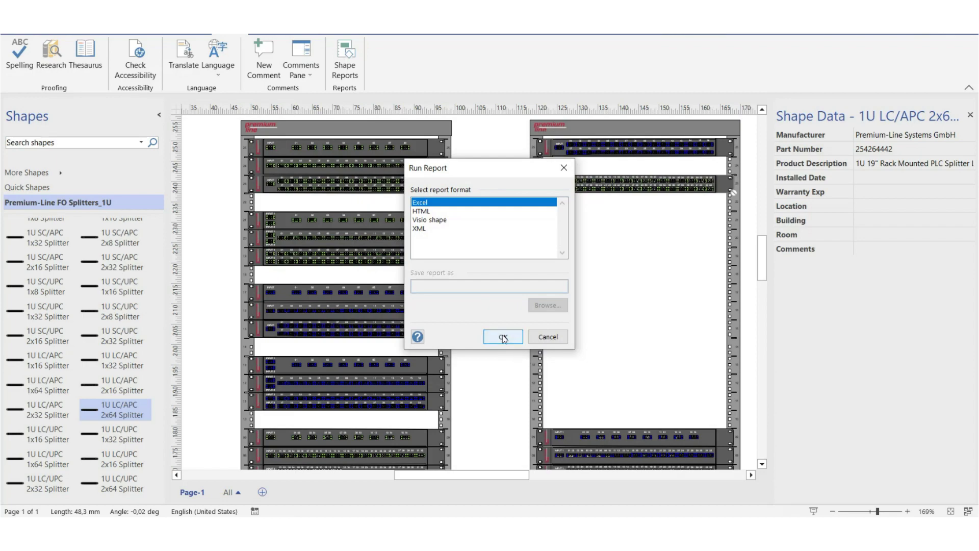
pyautogui.click(502, 337)
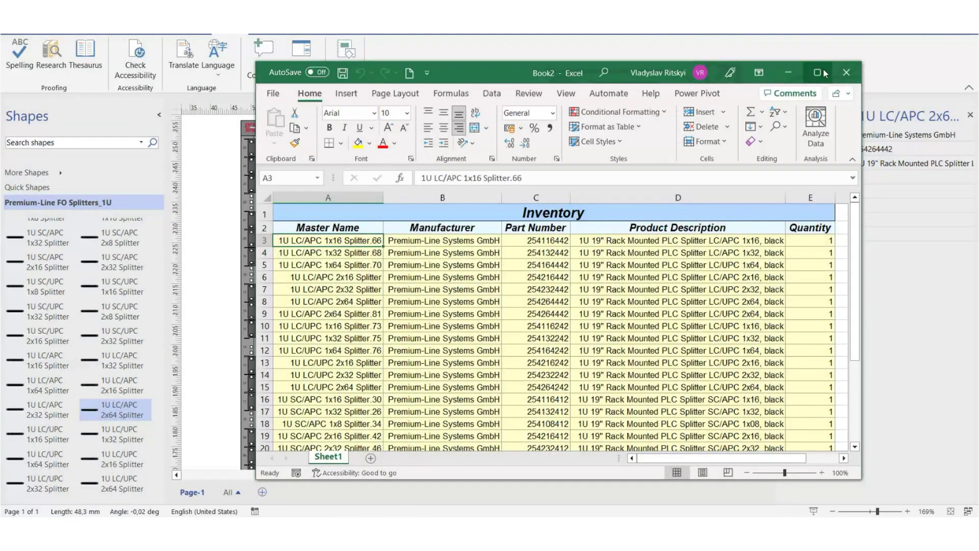
pyautogui.click(818, 73)
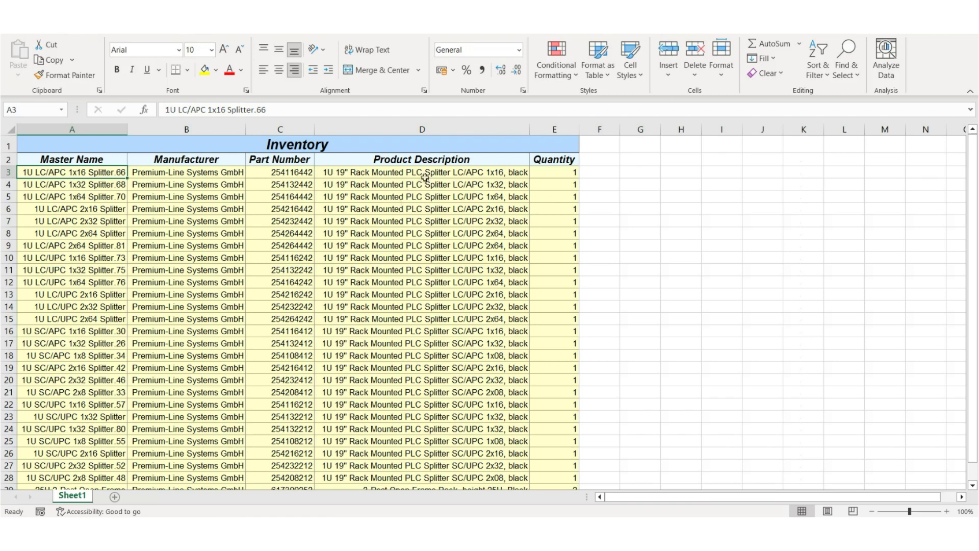
# Widen column D for the product descriptions and check the quantities and lower rows
pyautogui.moveTo(530, 131); pyautogui.dragTo(563, 131)
pyautogui.click(593, 174)
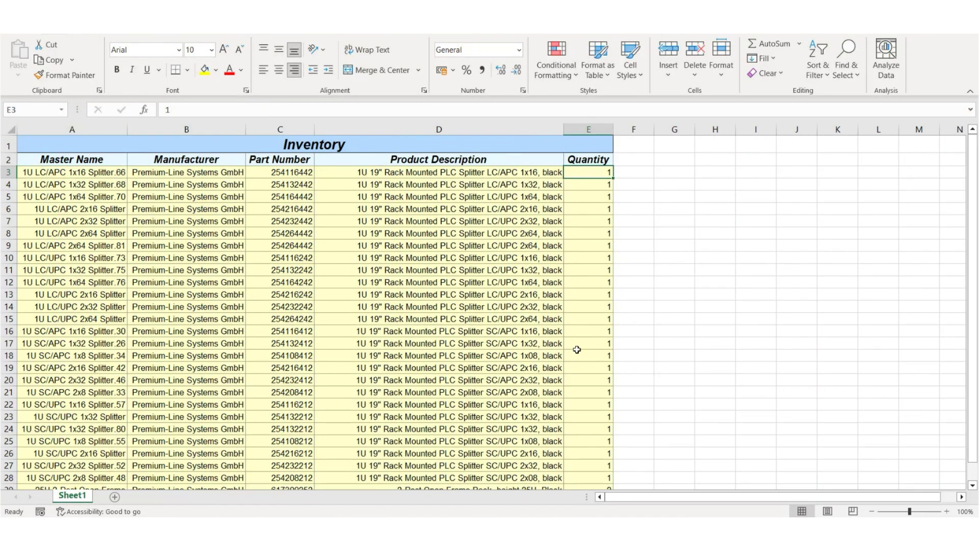
pyautogui.scroll(-2, 575, 356)
pyautogui.click(511, 414)
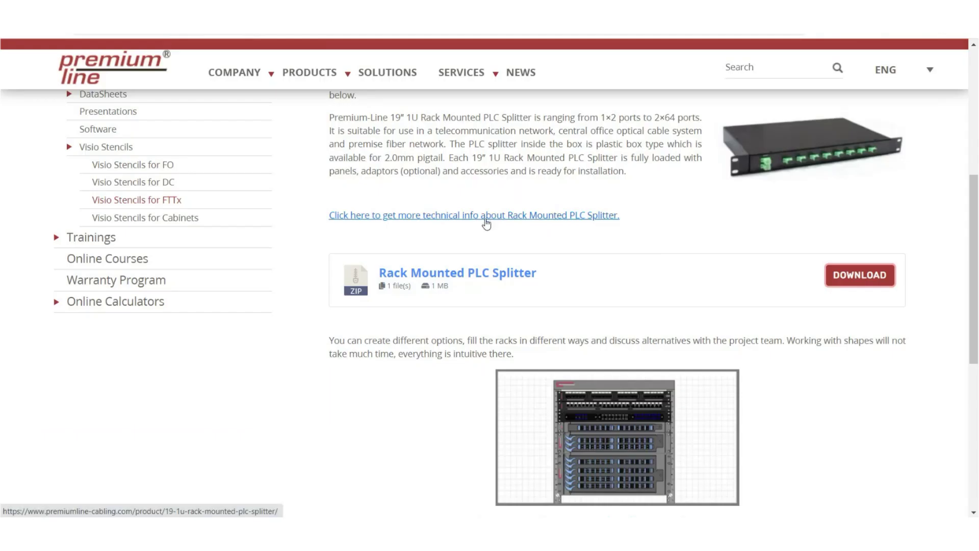
# Open the technical details for the 19" 1U Rack Mounted PLC Splitter and scroll through them
pyautogui.click(486, 219)
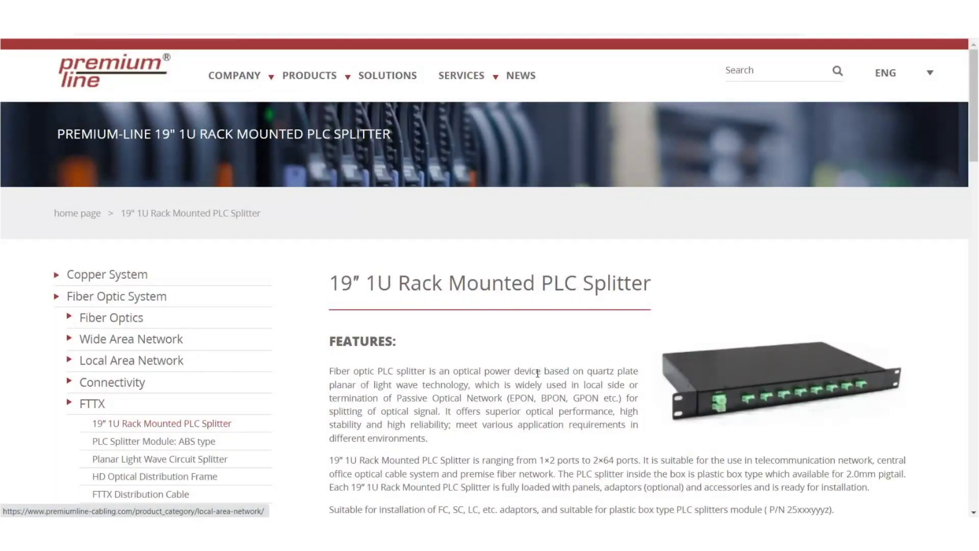
pyautogui.scroll(-12, 537, 373)
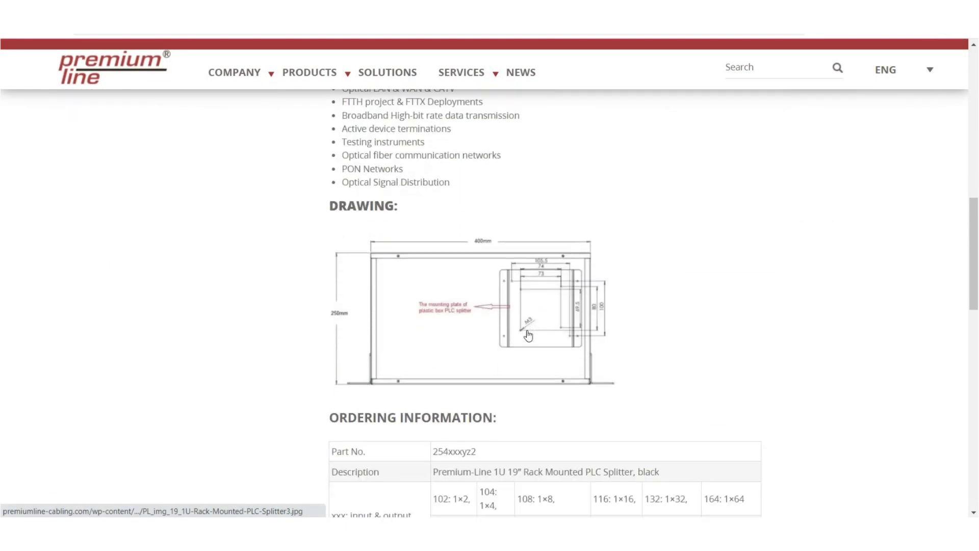
pyautogui.scroll(-4, 528, 335)
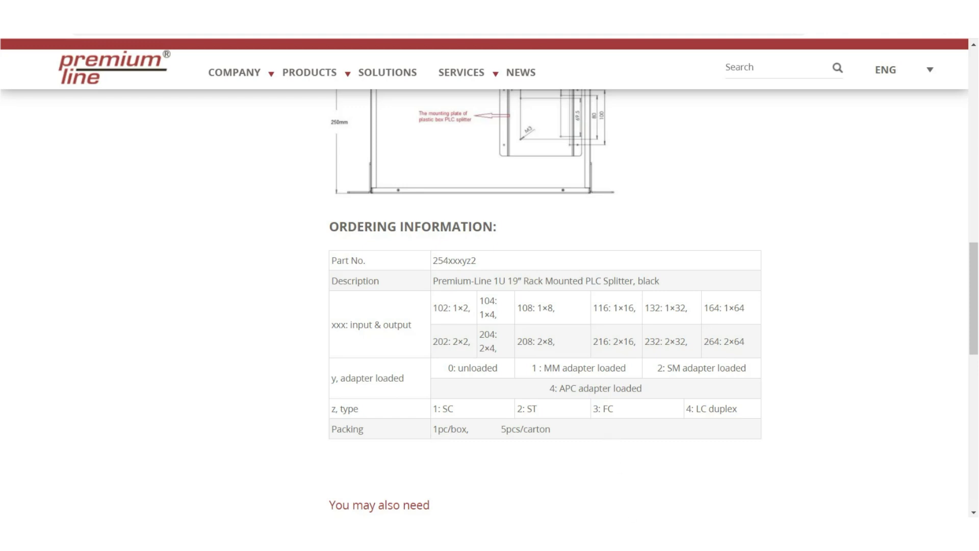
pyautogui.scroll(15, 424, 368)
pyautogui.scroll(-2, 424, 367)
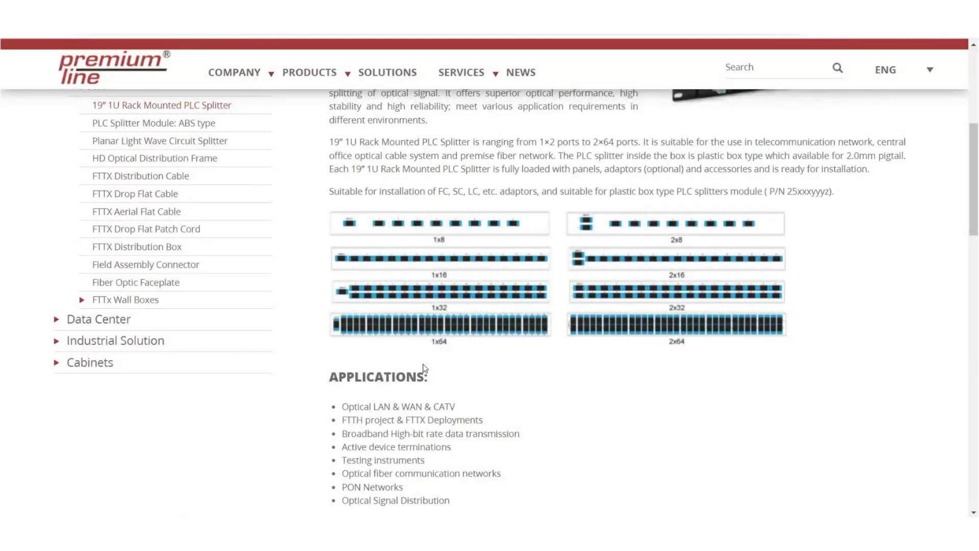
pyautogui.scroll(3, 489, 360)
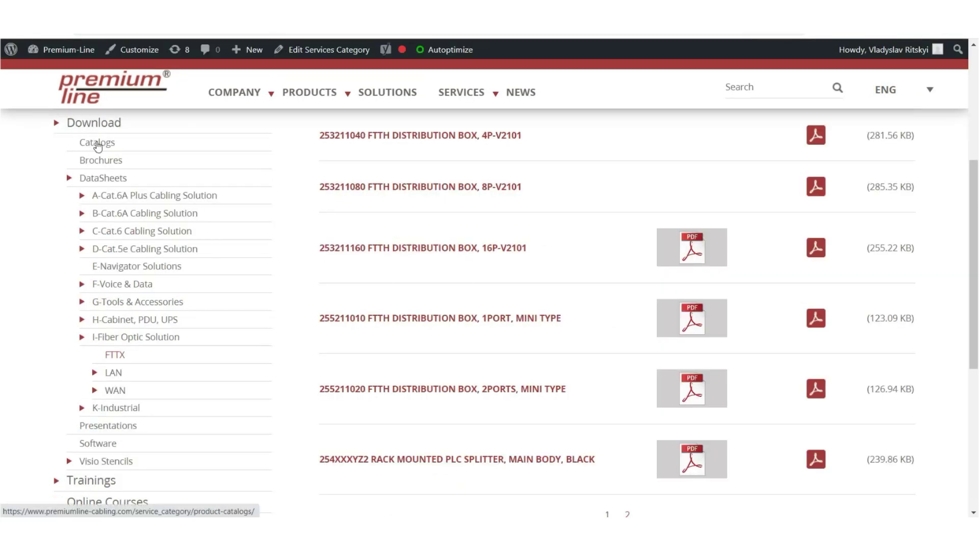
pyautogui.scroll(-2, 130, 321)
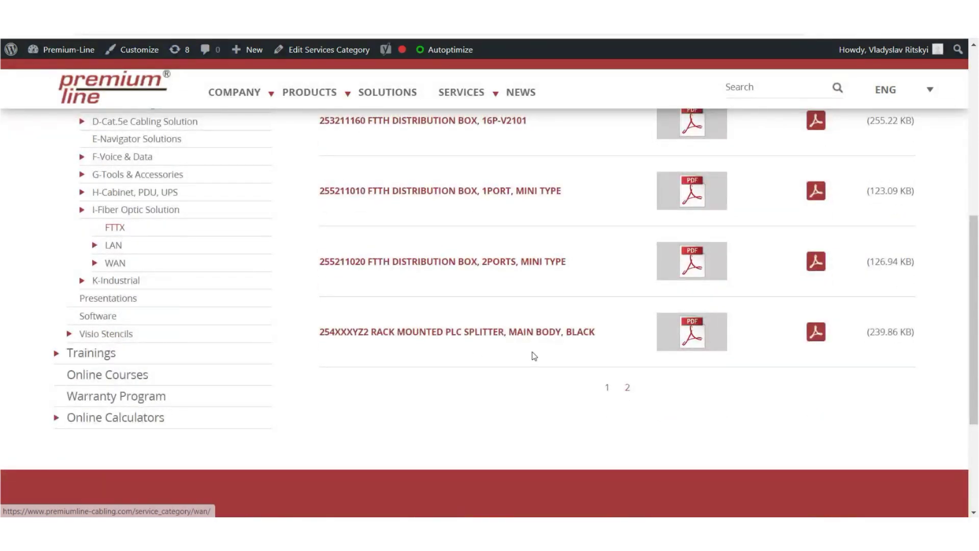
# Open the 254xxxyz2 PLC splitter main body specification PDF and scroll through its pages
pyautogui.click(816, 334)
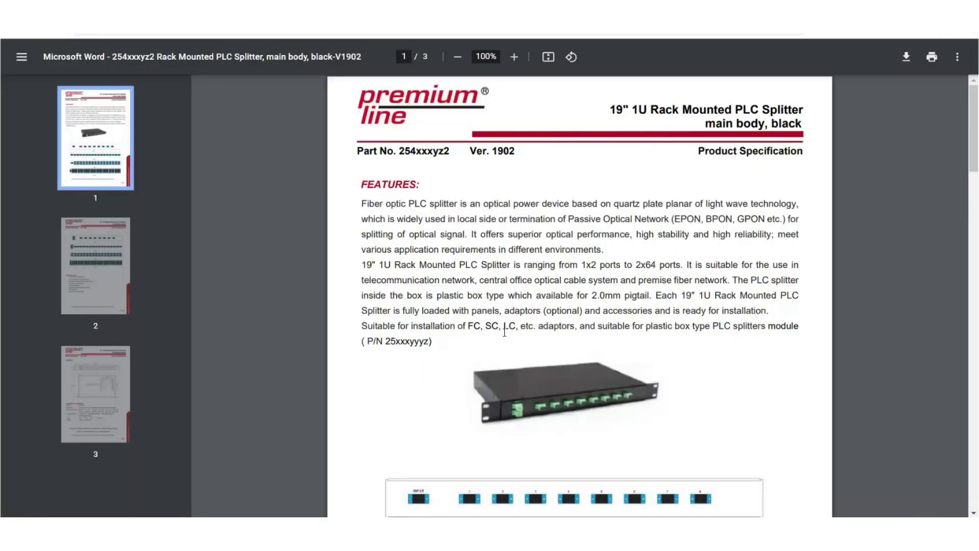
pyautogui.scroll(-20, 504, 332)
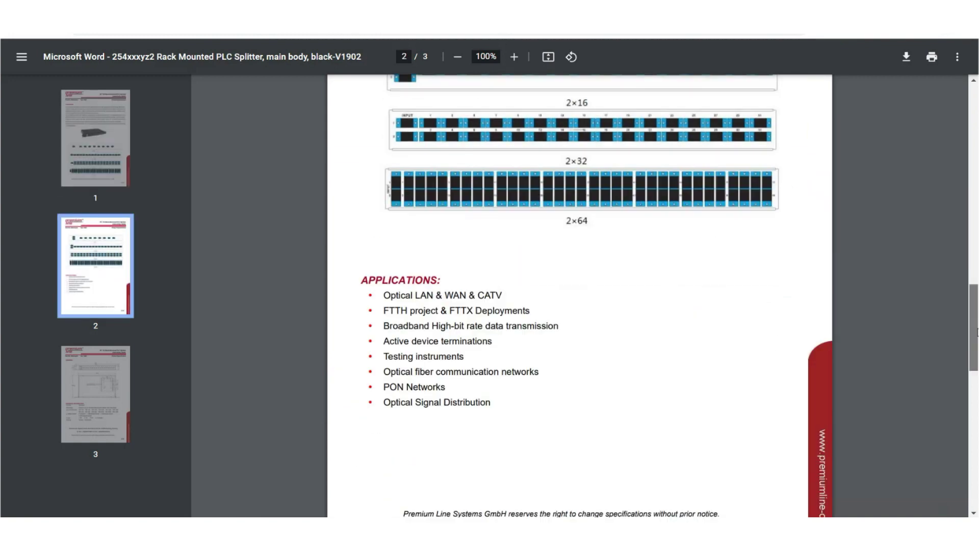